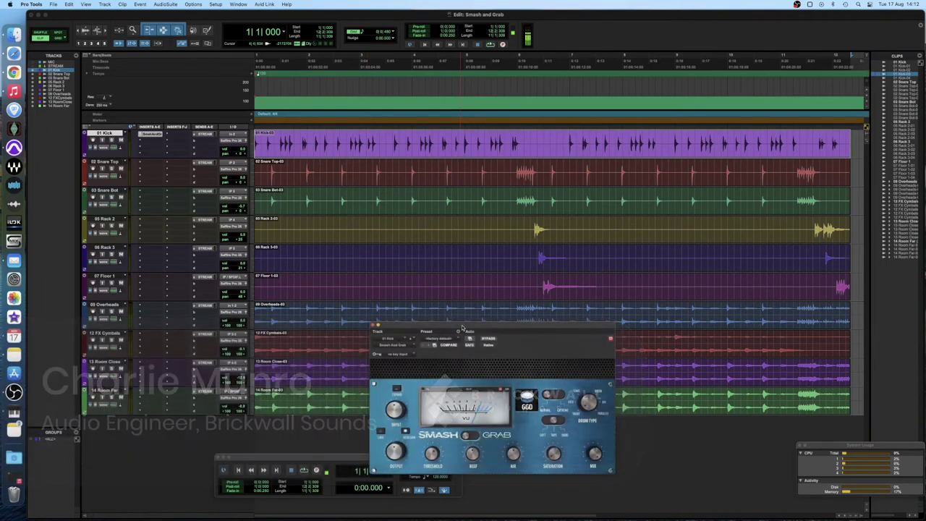
Change the kick compressor's Drum Type setting and switch it to its red mode.
drag(467, 327, 437, 195)
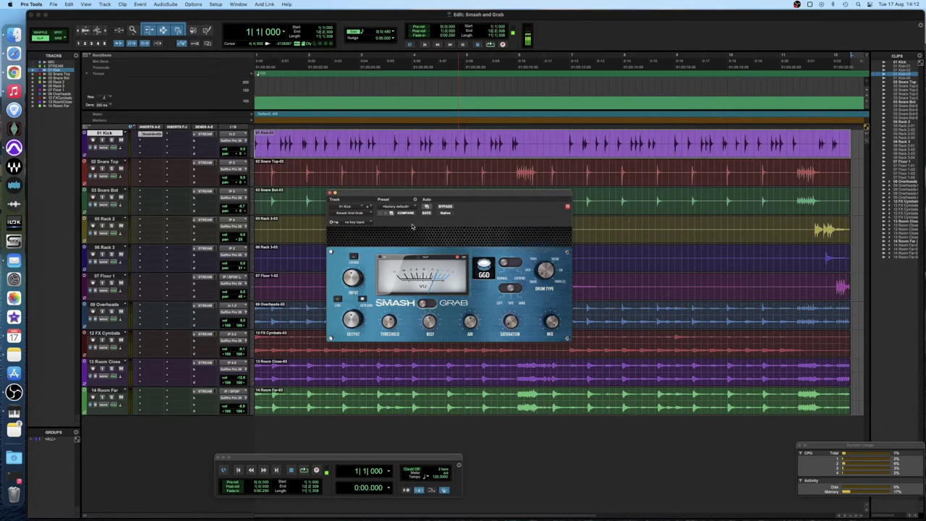
drag(418, 196, 406, 161)
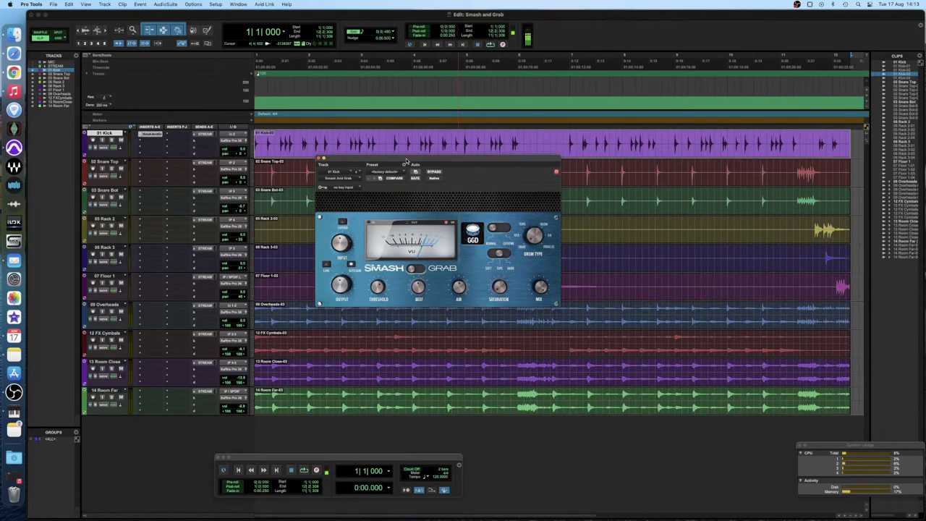
drag(407, 162, 402, 164)
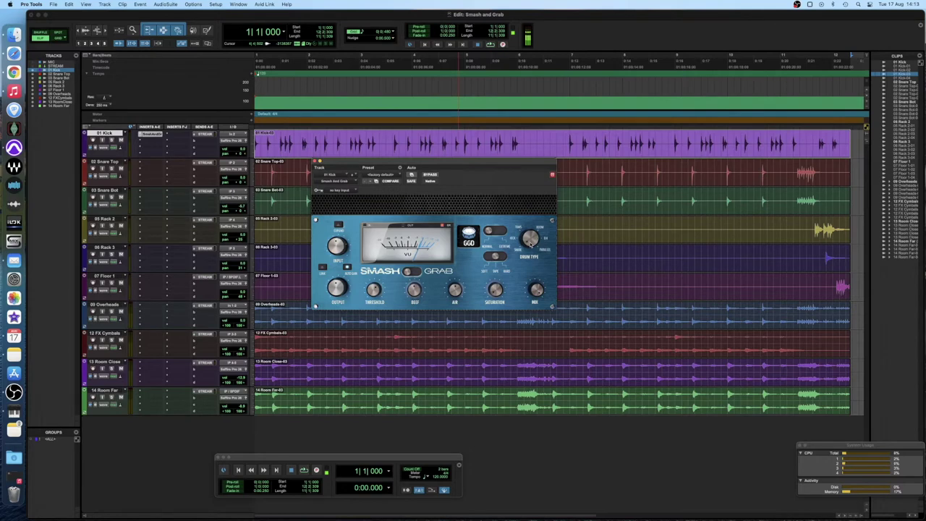
drag(434, 160, 457, 154)
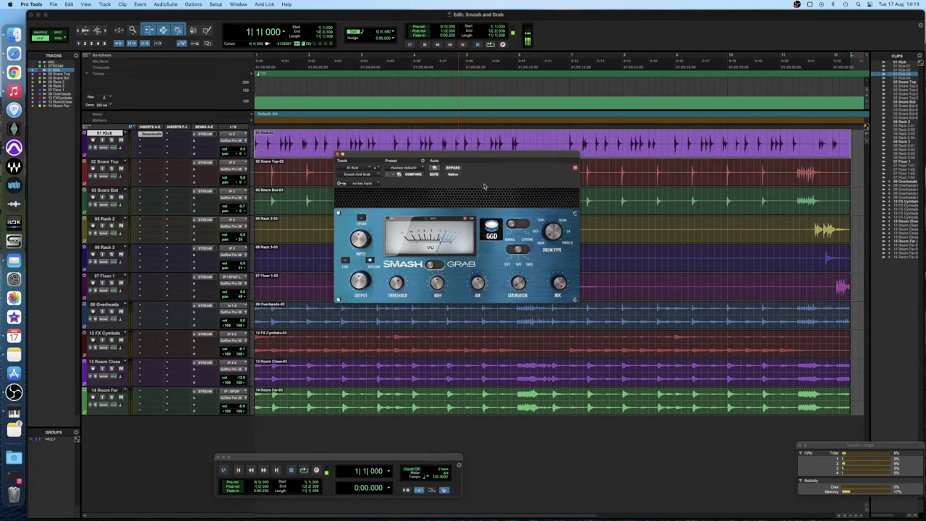
drag(364, 155, 316, 211)
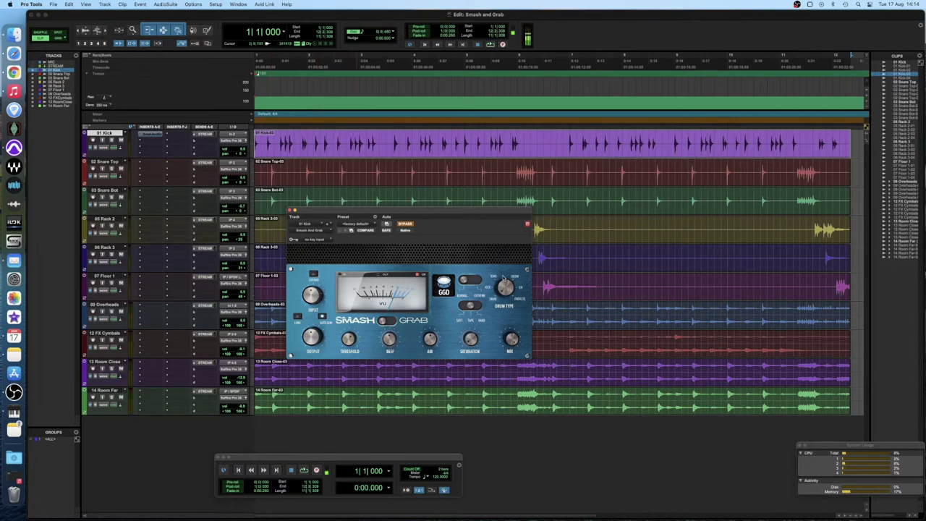
click(504, 272)
drag(428, 214, 455, 187)
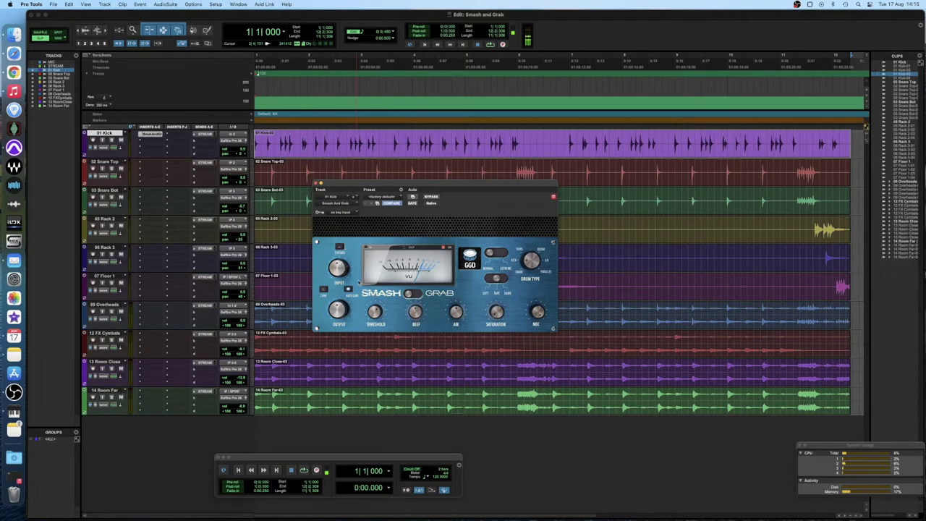
click(414, 293)
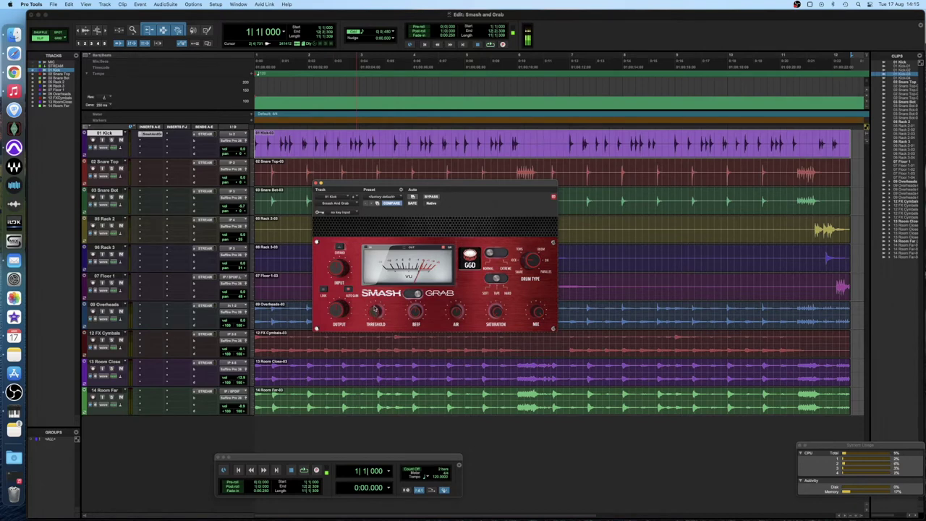
Lower the kick compressor's threshold to -35.5 dB while auditioning the drums.
drag(362, 182, 359, 228)
key(space)
drag(368, 373, 362, 398)
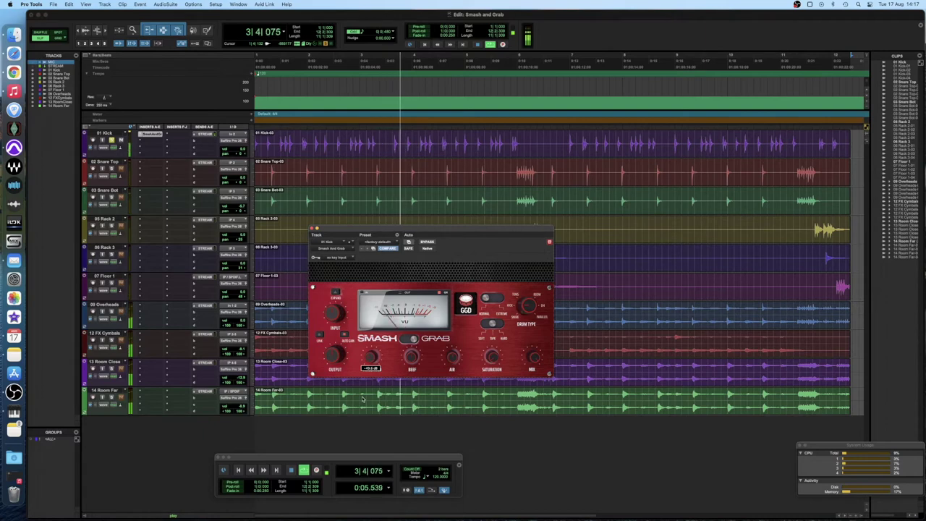
key(space)
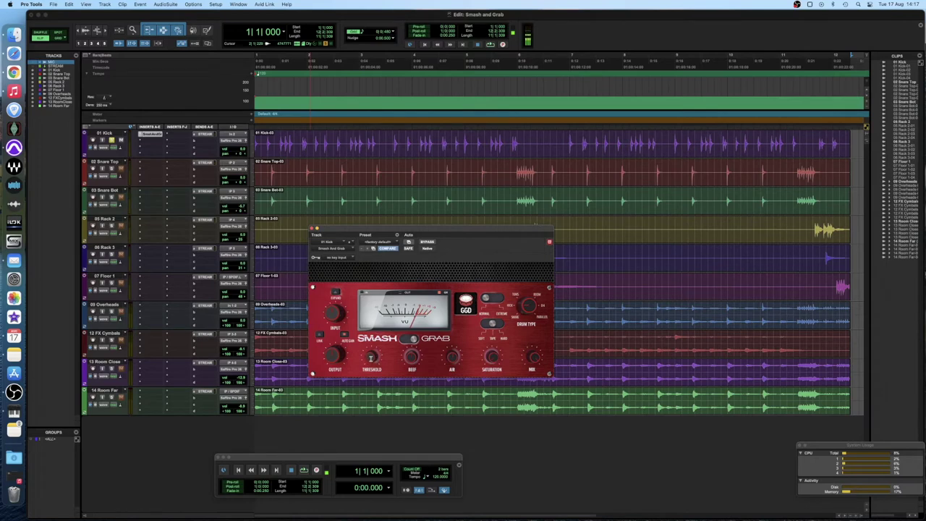
mouse_move(371, 357)
key(space)
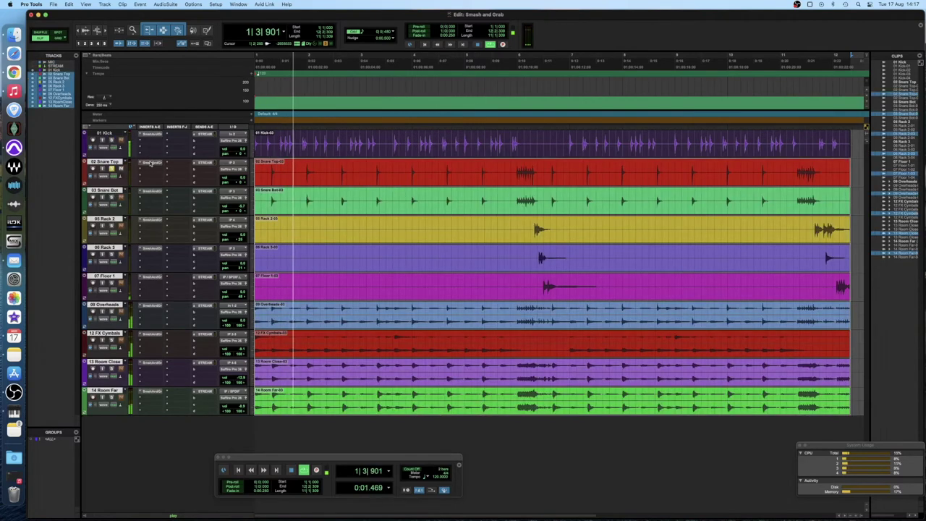
Set the Snare Top compressor's threshold to -36.3 dB and compare its blue and red modes.
click(149, 164)
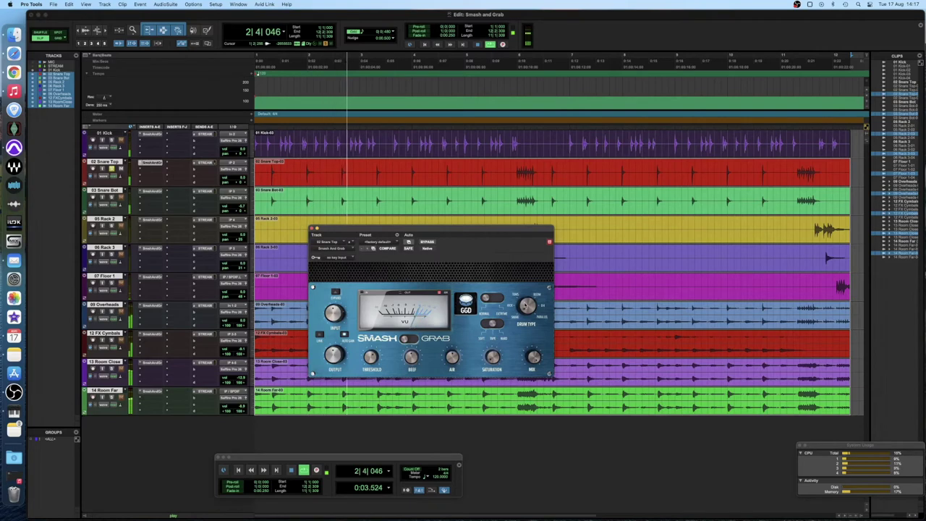
mouse_move(371, 361)
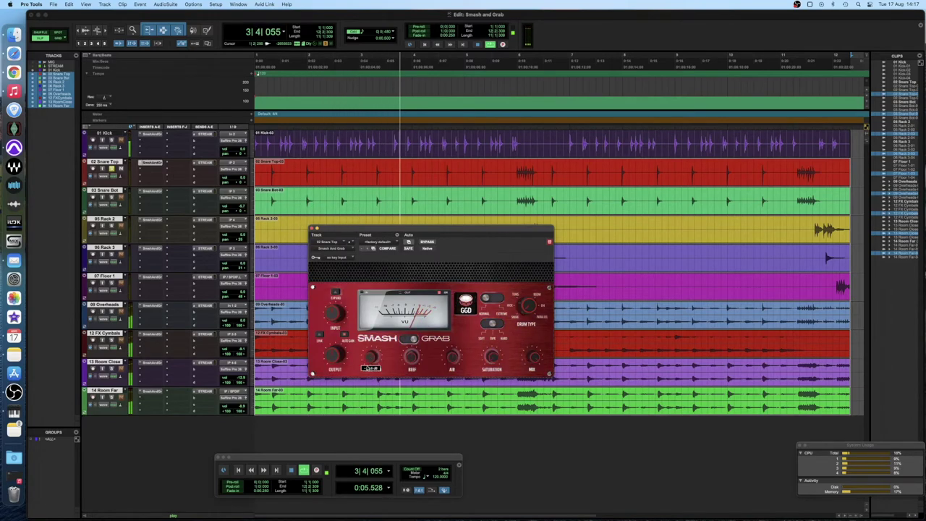
drag(371, 361, 364, 384)
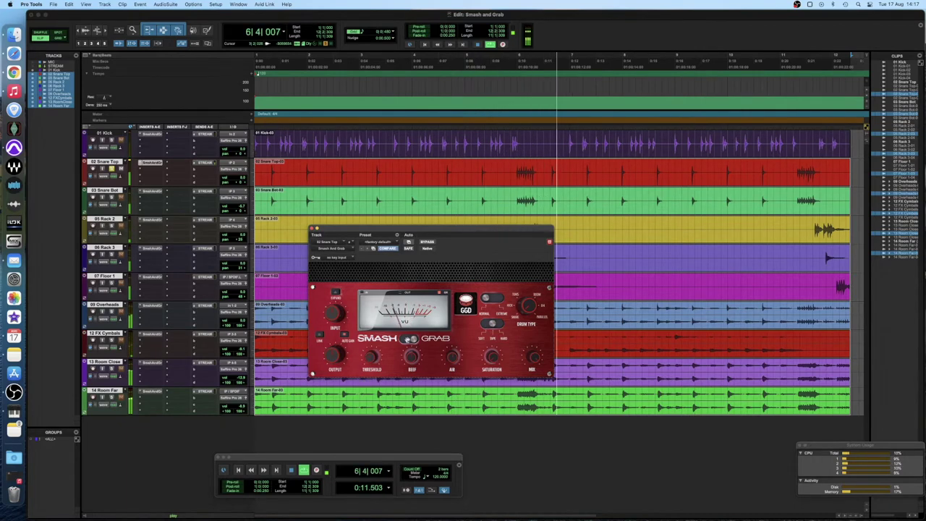
click(410, 338)
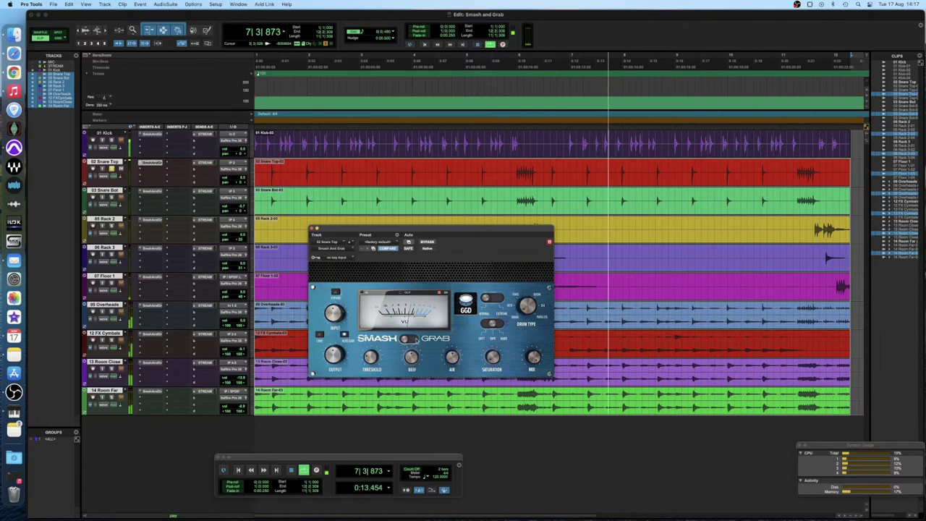
click(411, 338)
key(space)
Audition the Snare Top compressor in blue mode again, then return it to red.
drag(452, 229, 452, 235)
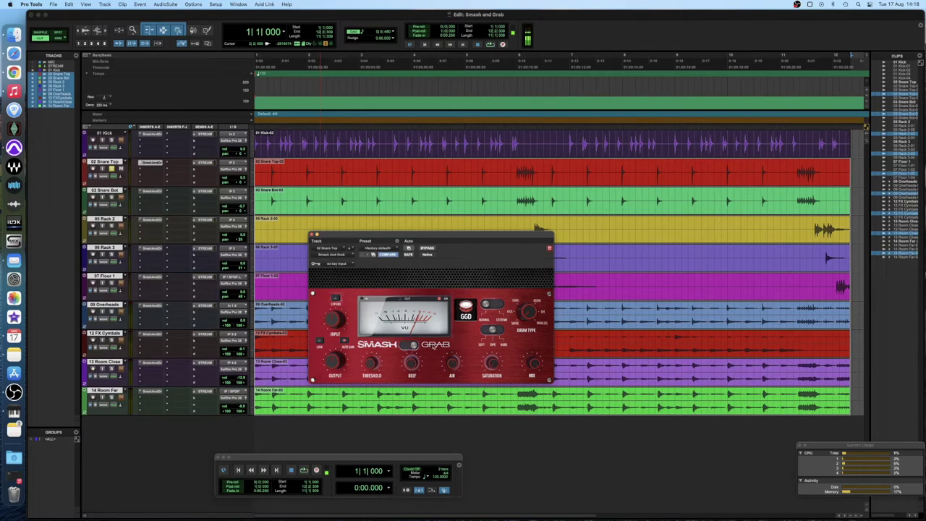
key(space)
click(409, 344)
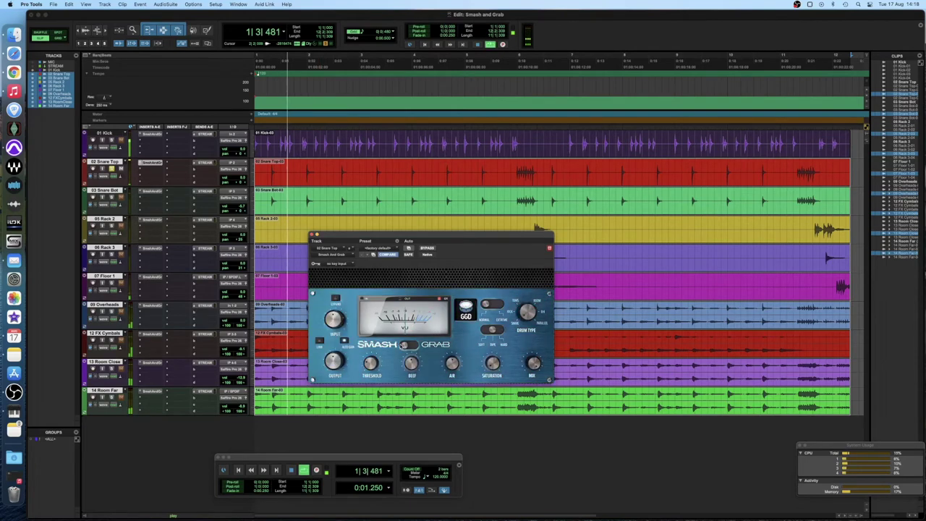
key(space)
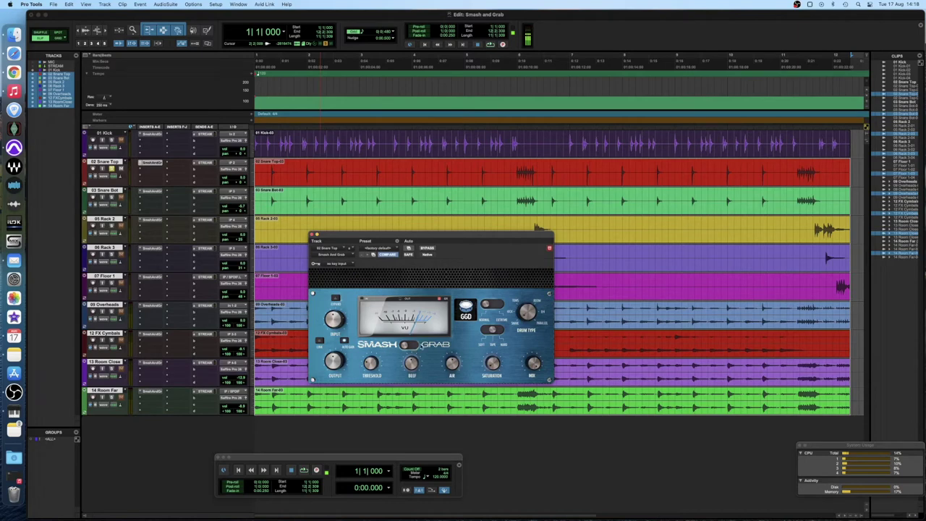
click(409, 344)
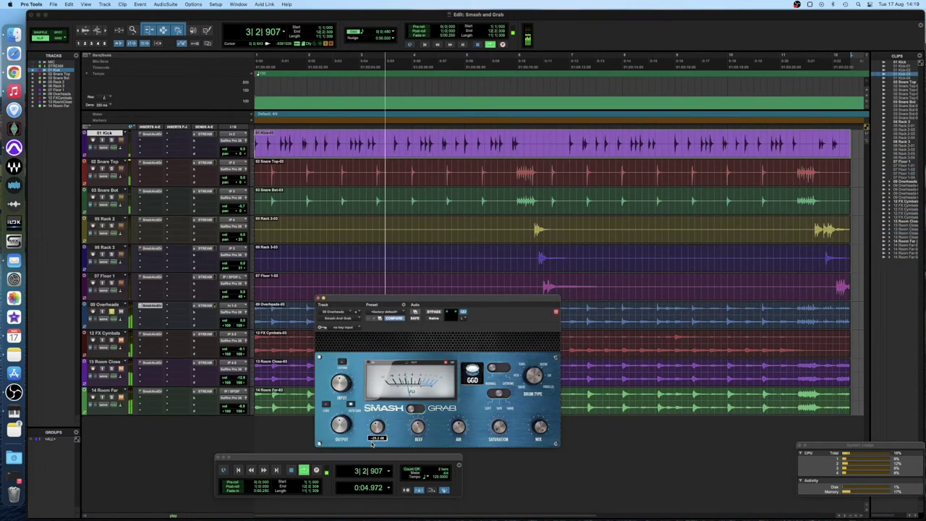
Toggle the overheads compressor between red and blue modes during playback.
click(414, 408)
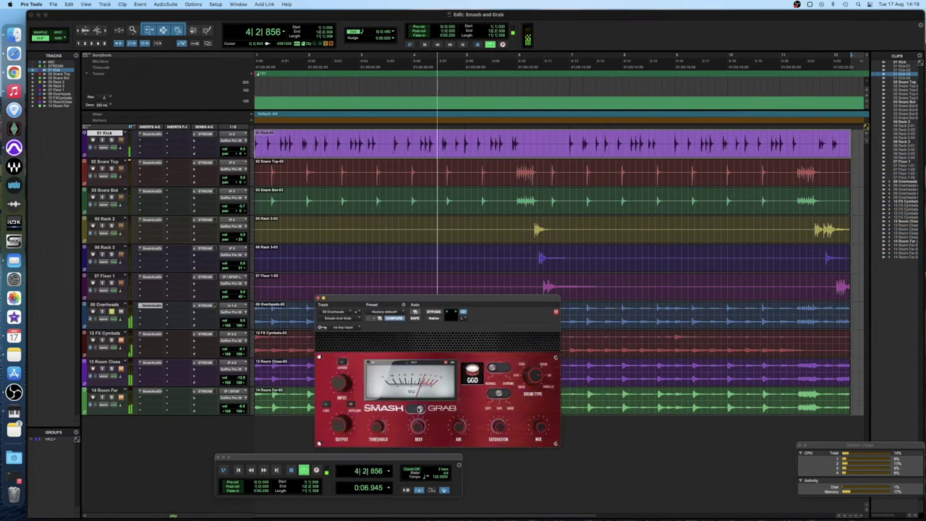
click(413, 407)
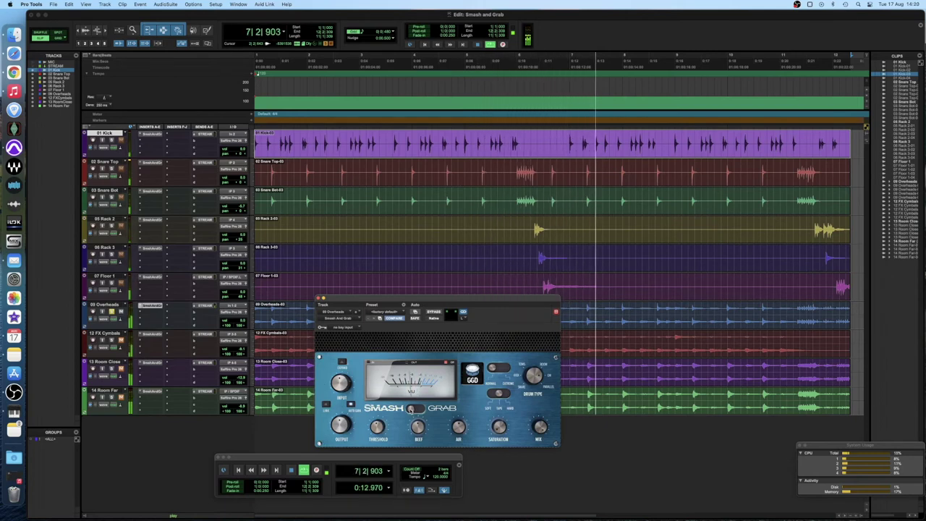
key(space)
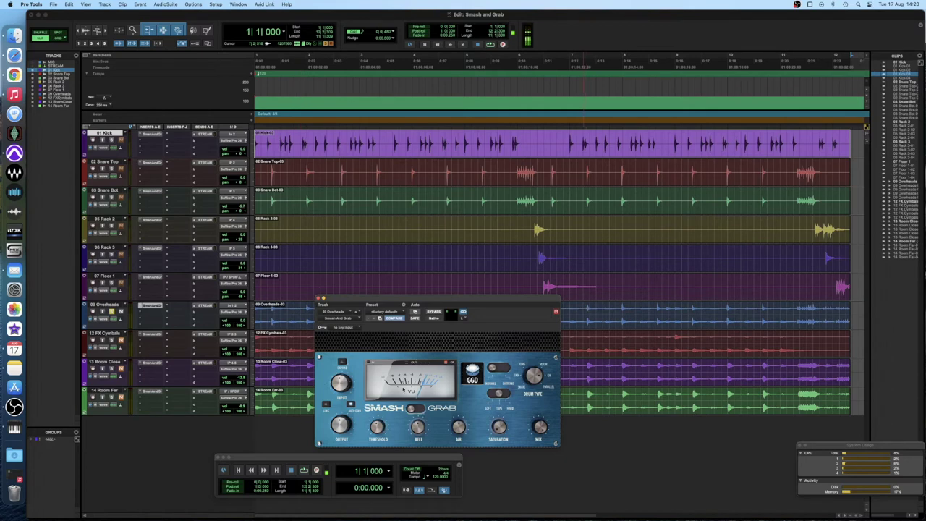
click(415, 408)
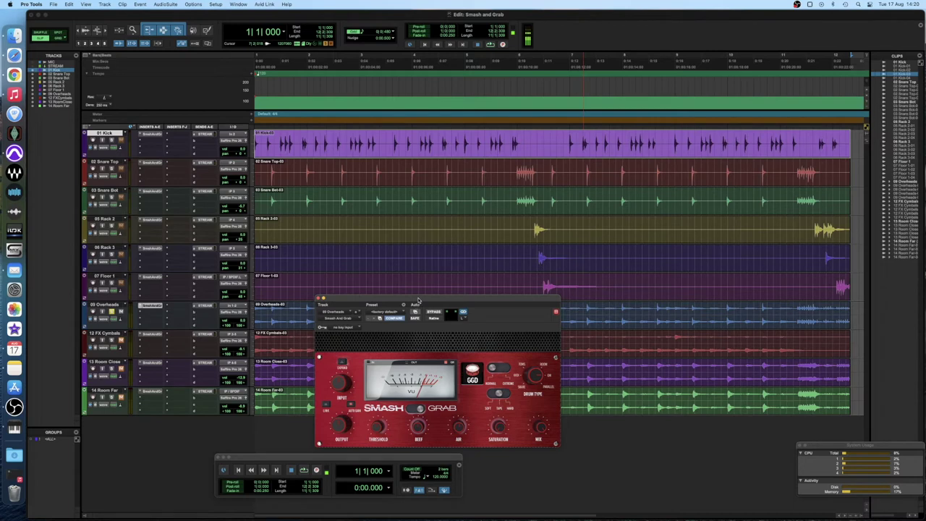
Compare the overheads compressor modes again during playback and settle on blue.
drag(418, 302, 416, 290)
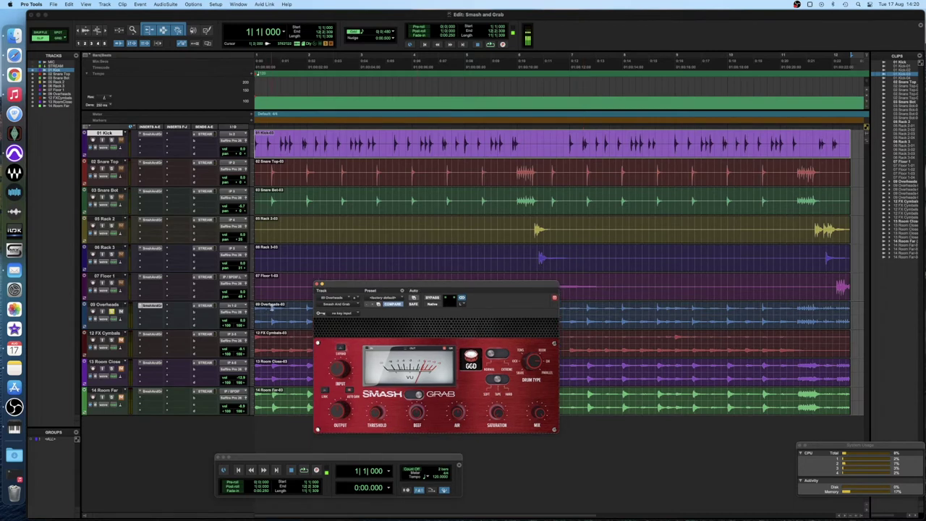
key(space)
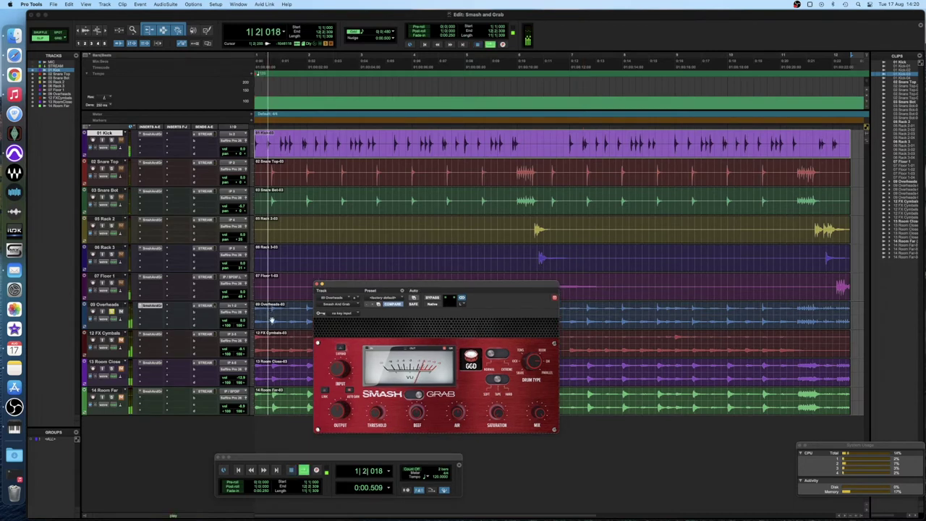
click(411, 395)
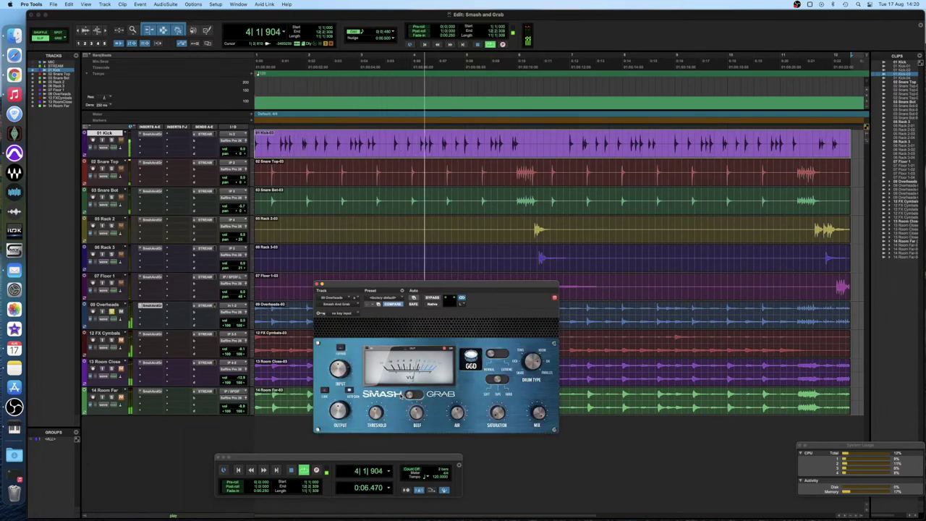
key(space)
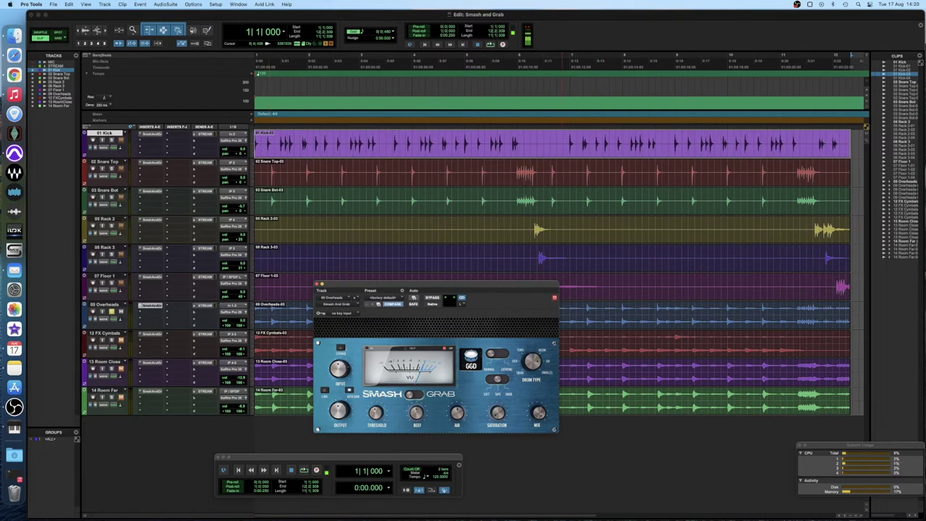
key(space)
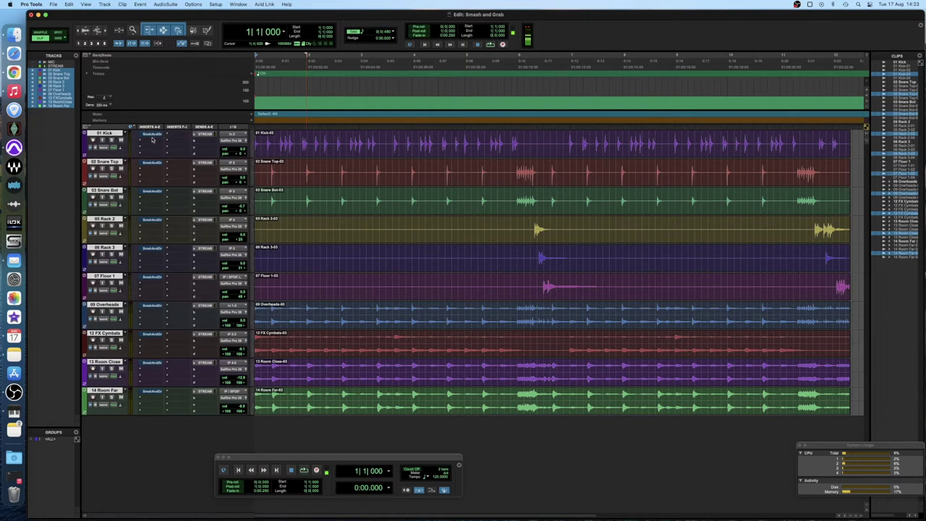
key(space)
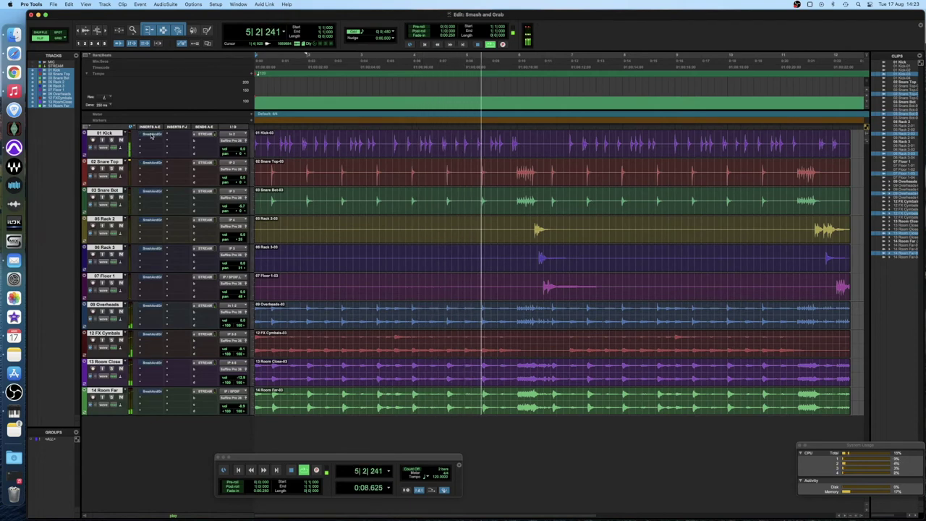
key(space)
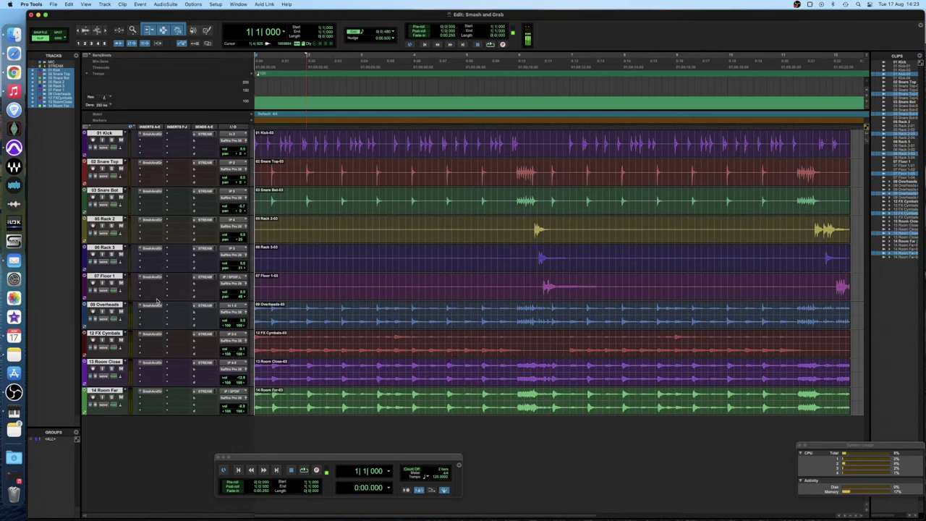
Audition the Snare Top's Smash and Grab, switch it to Grab mode, and close its window.
click(114, 163)
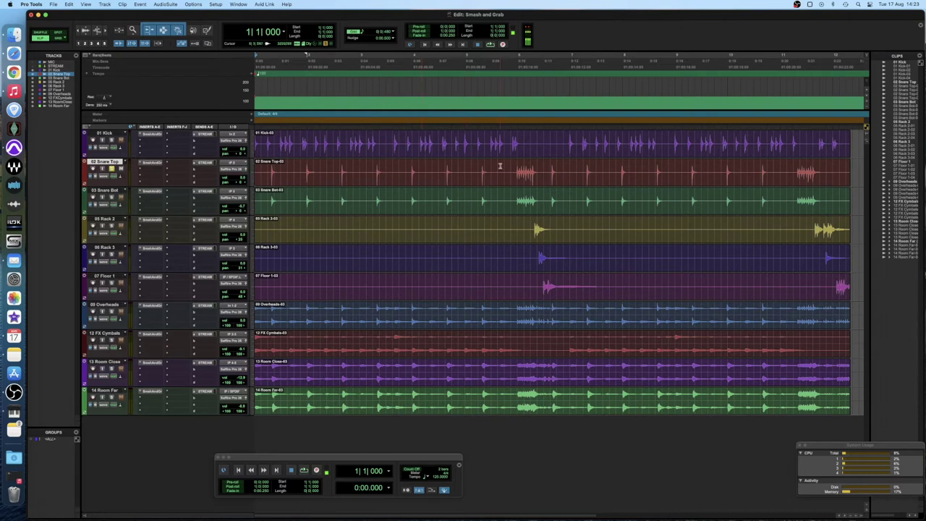
click(457, 176)
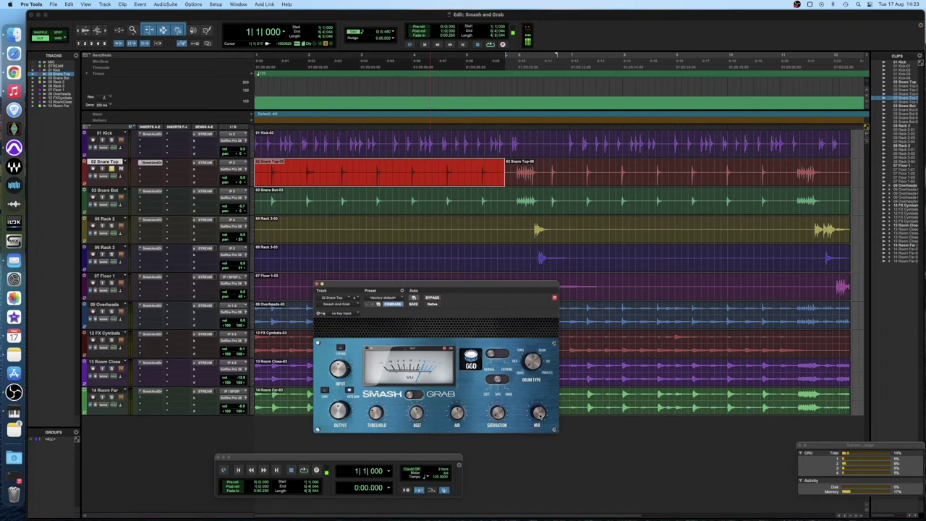
key(space)
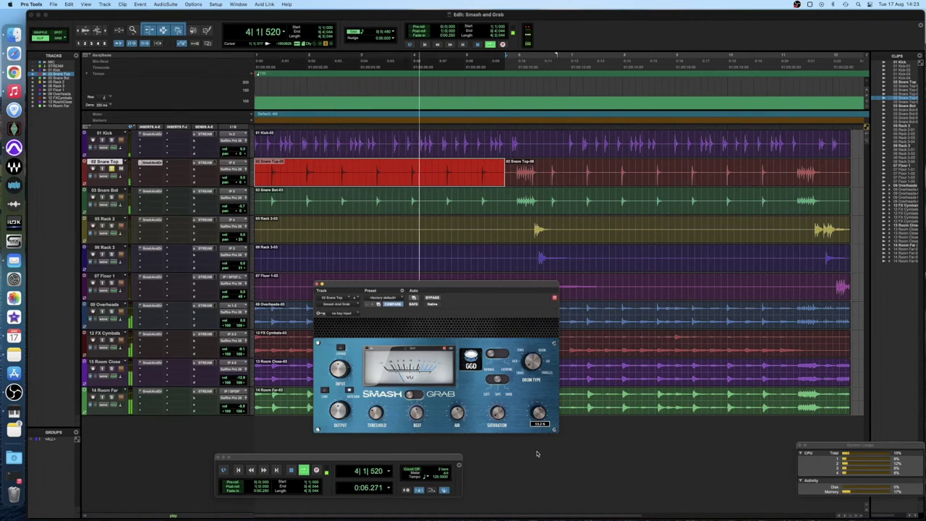
key(space)
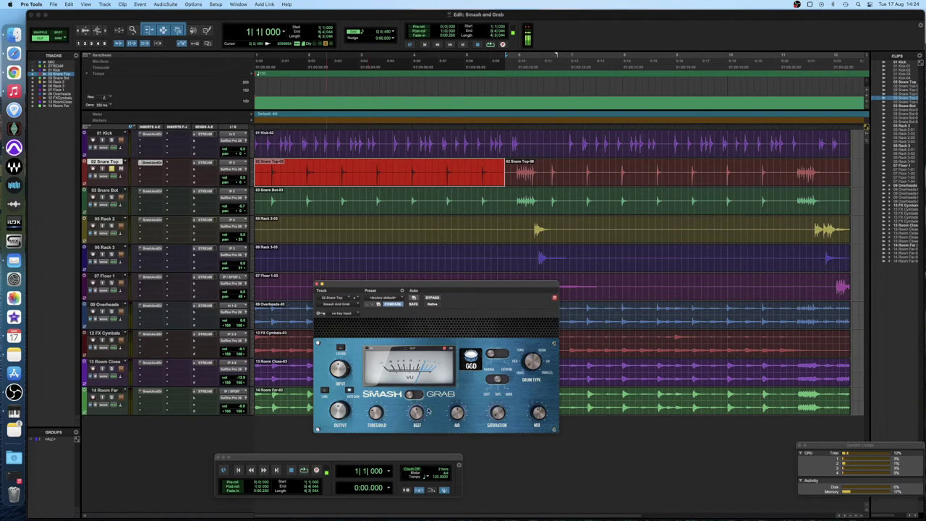
click(417, 396)
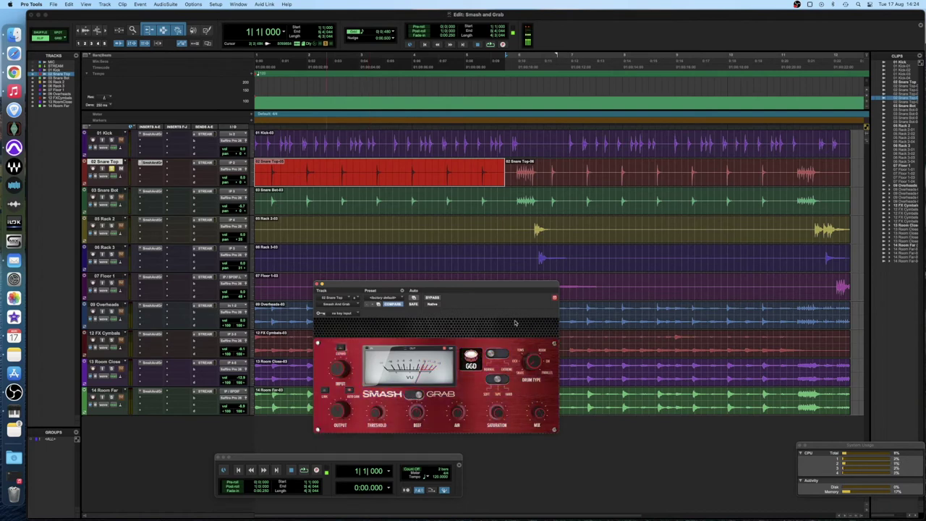
click(318, 284)
click(325, 144)
Create a new Aux Input track.
click(105, 4)
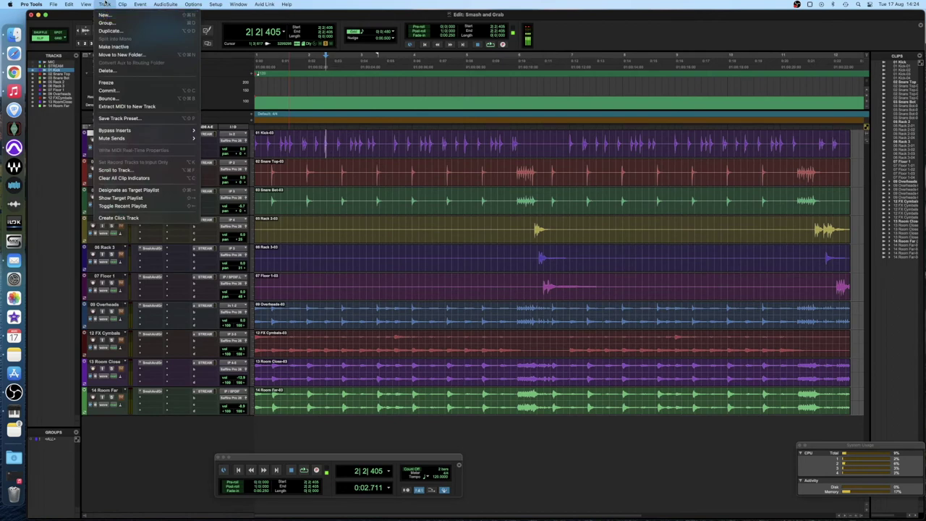
click(210, 48)
key(super+shift+n)
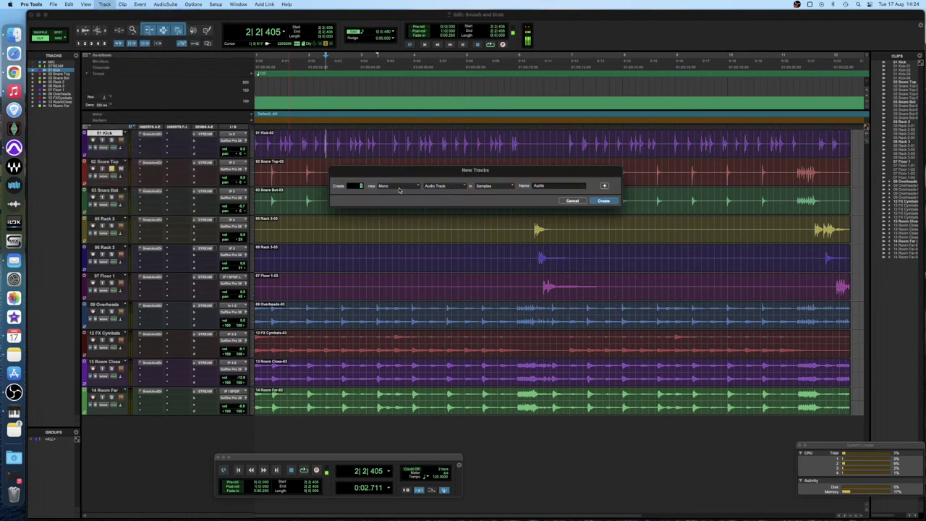
click(443, 186)
click(448, 194)
key(Return)
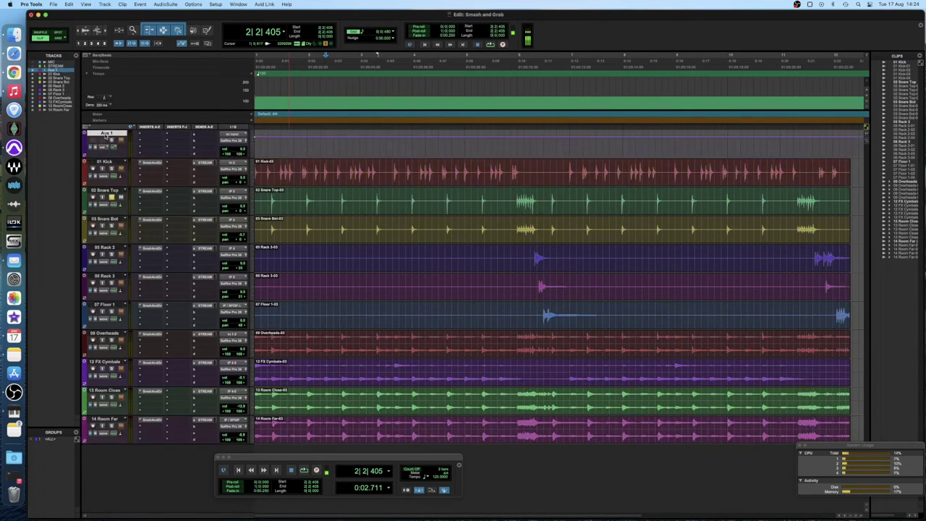
Keep the new track named Aux 1 and set its input to Bus 1-2.
double_click(107, 134)
key(Return)
click(231, 134)
mouse_move(240, 140)
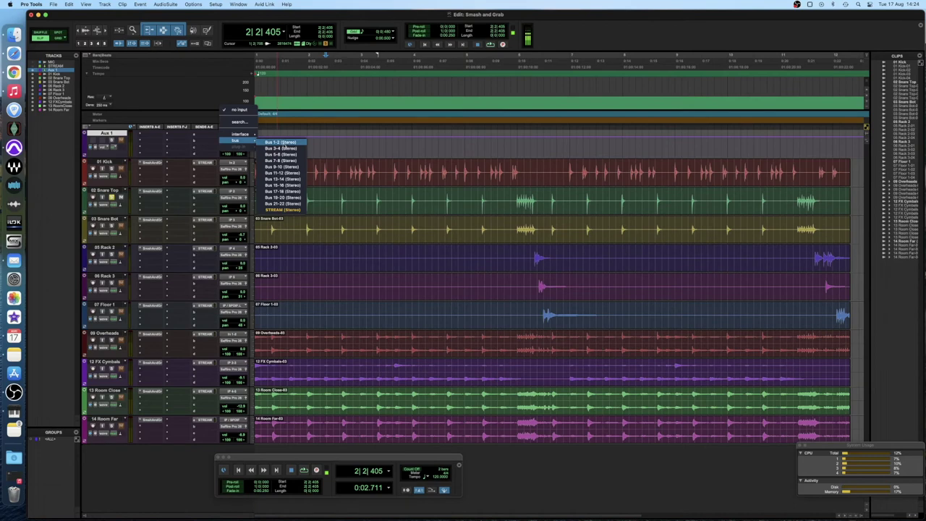
click(281, 143)
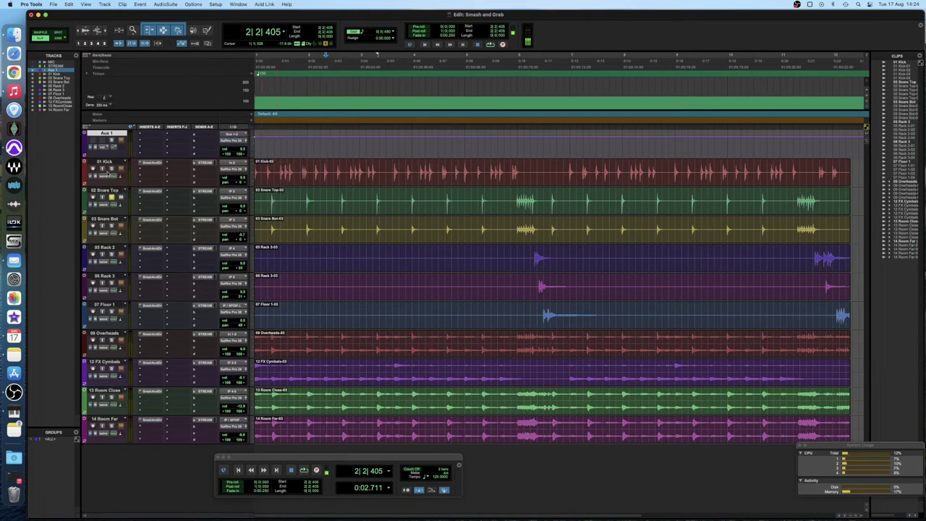
Add a send from Snare Top to Bus 1-2.
click(112, 190)
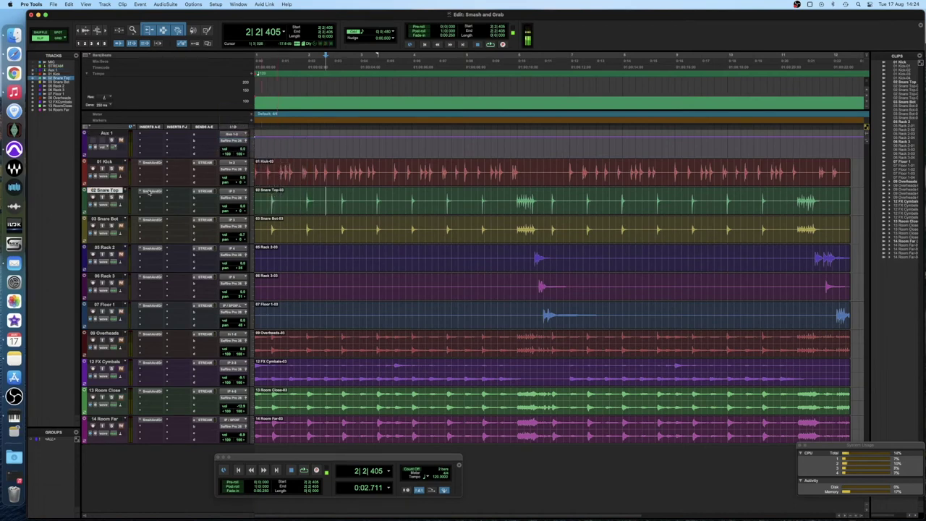
click(202, 200)
mouse_move(214, 205)
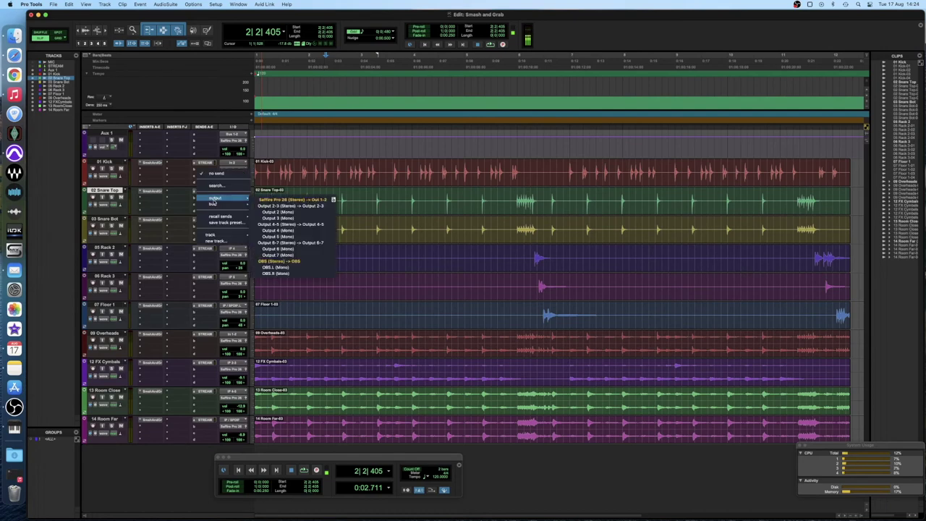
click(276, 213)
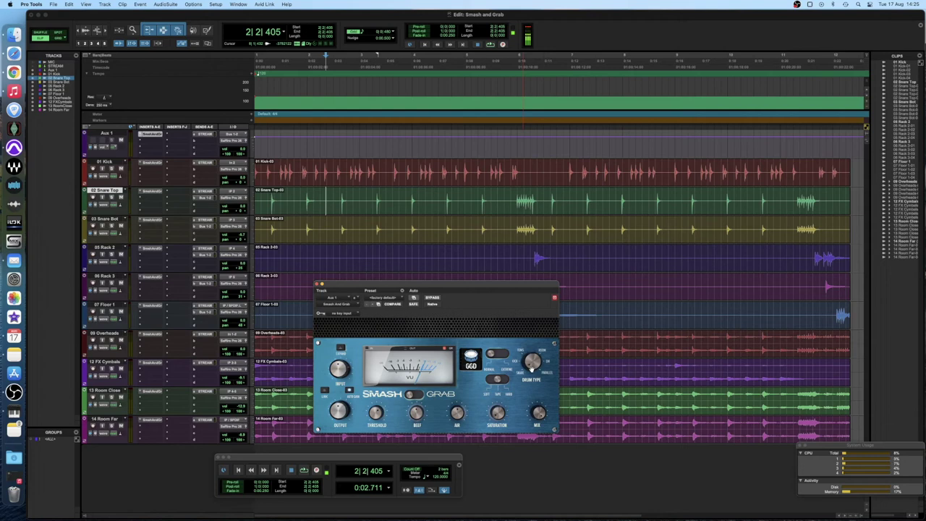
shift+click(107, 304)
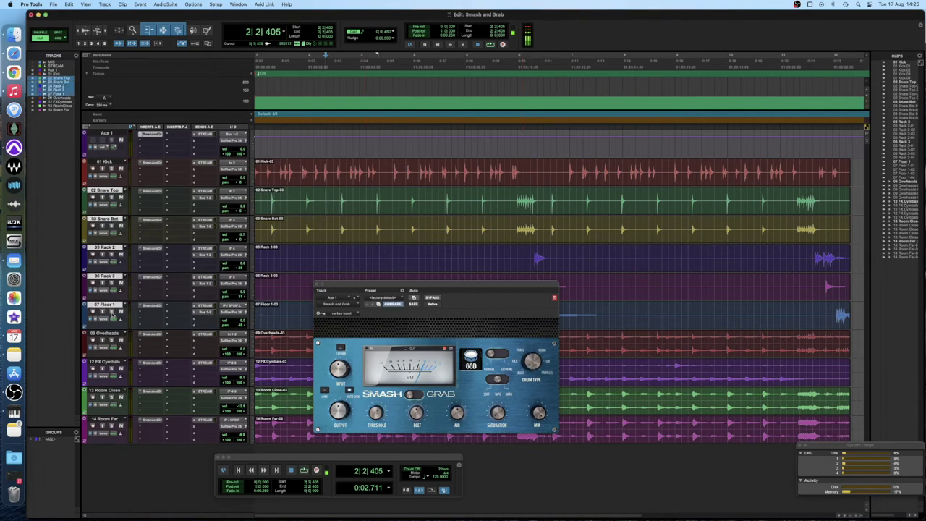
key(space)
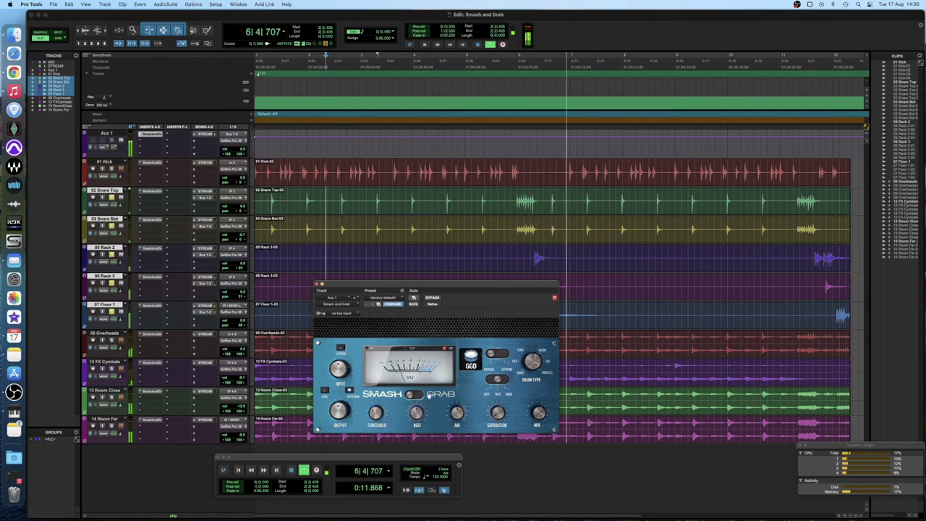
click(414, 396)
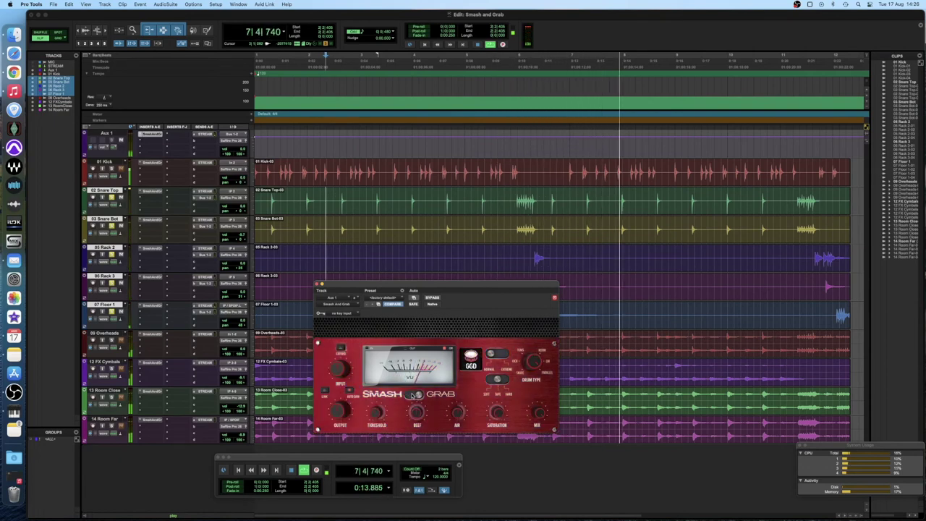
click(410, 395)
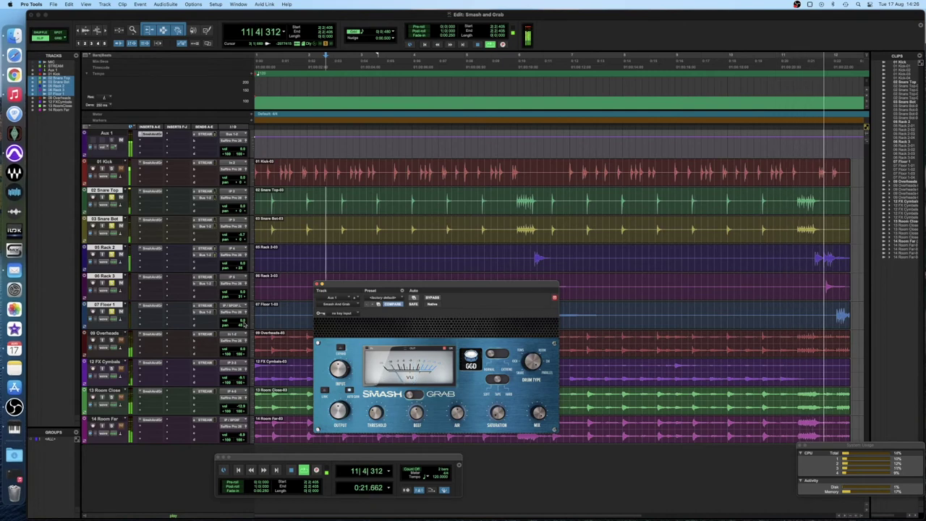
key(space)
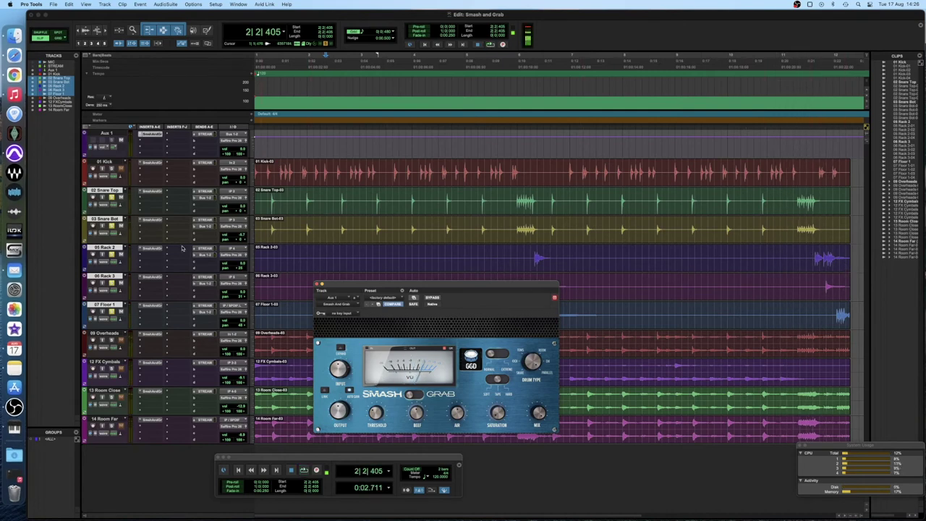
click(248, 257)
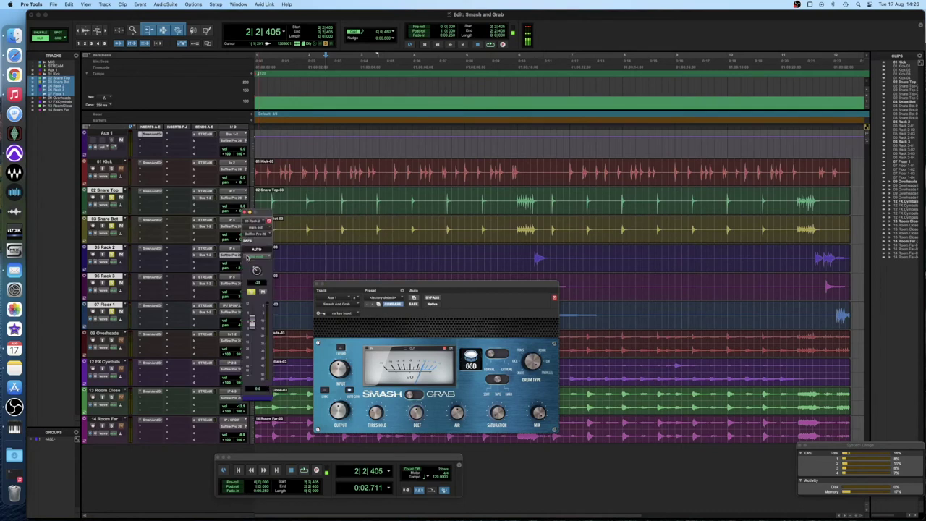
click(205, 256)
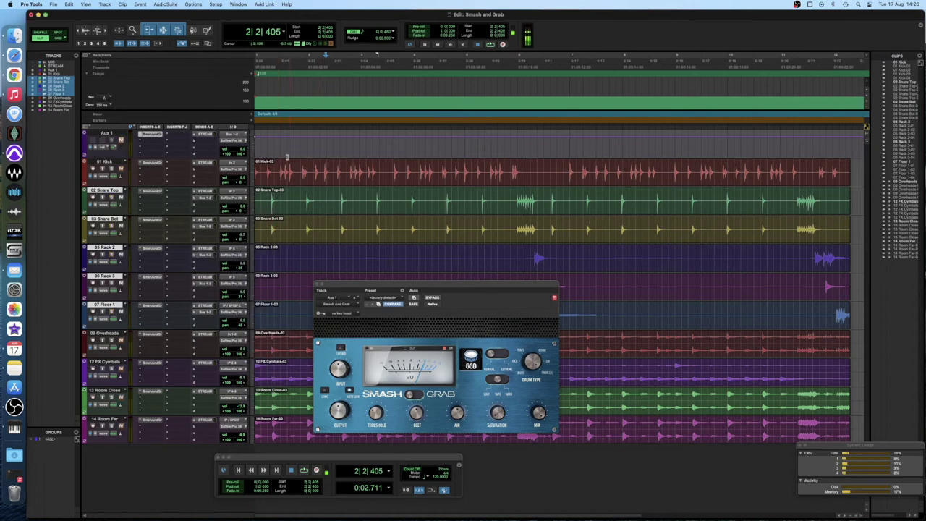
Play the drums from the session start through the Aux 1 parallel bus, then stop.
click(238, 469)
key(space)
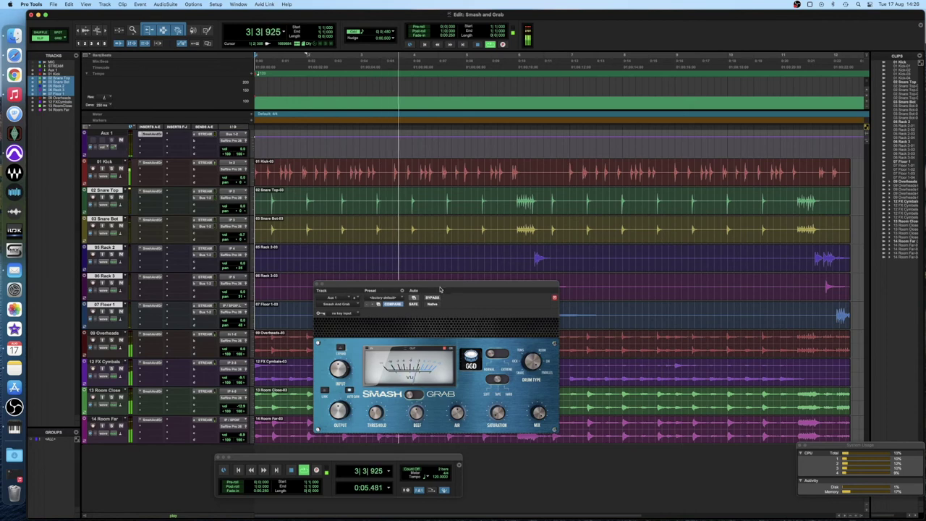
drag(439, 290, 442, 279)
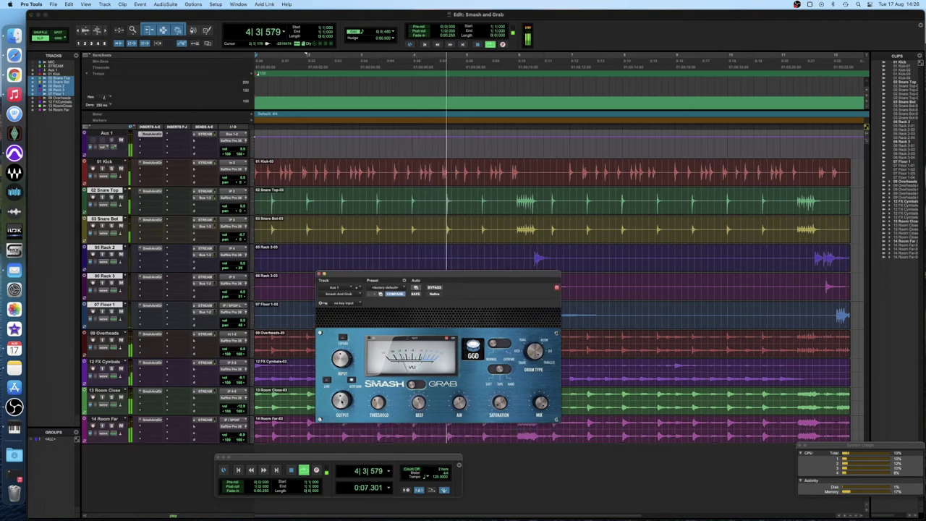
mouse_move(341, 400)
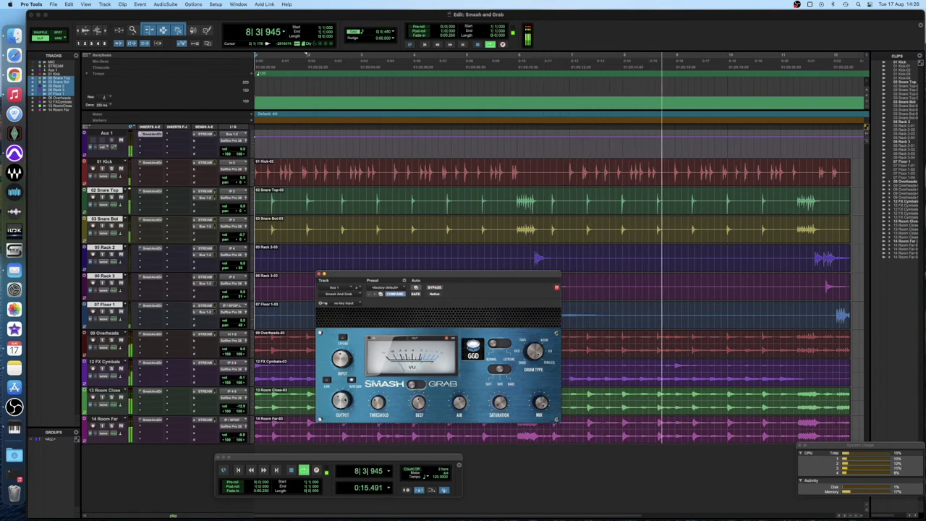
key(space)
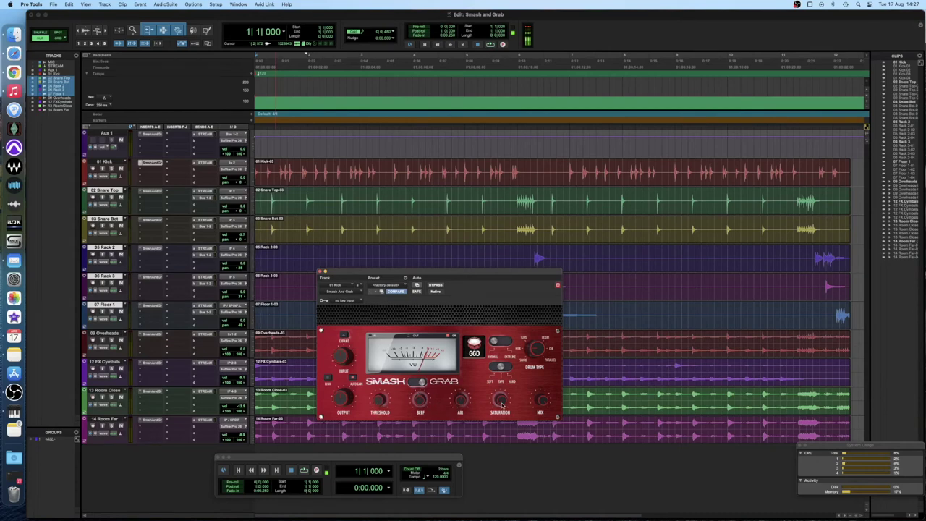
Raise the Saturation knob on the Snare Top's Smash and Grab during playback.
key(space)
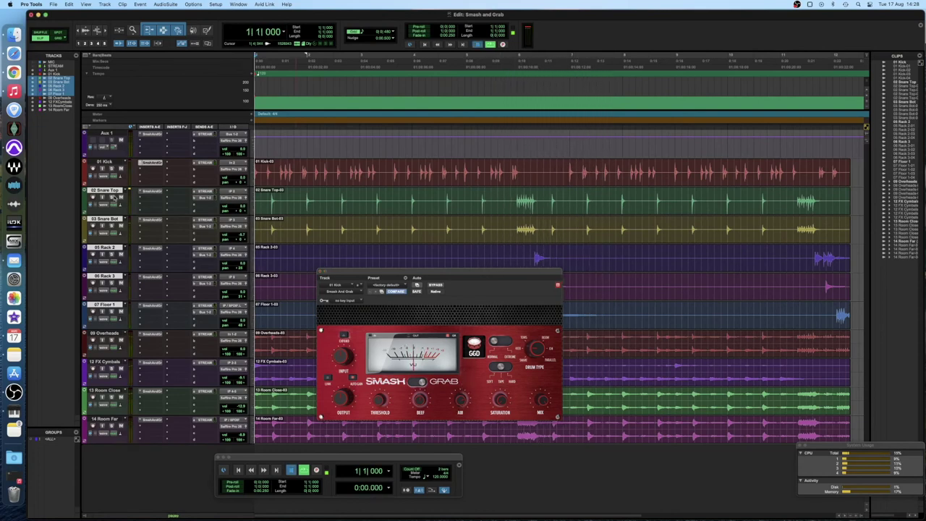
click(151, 191)
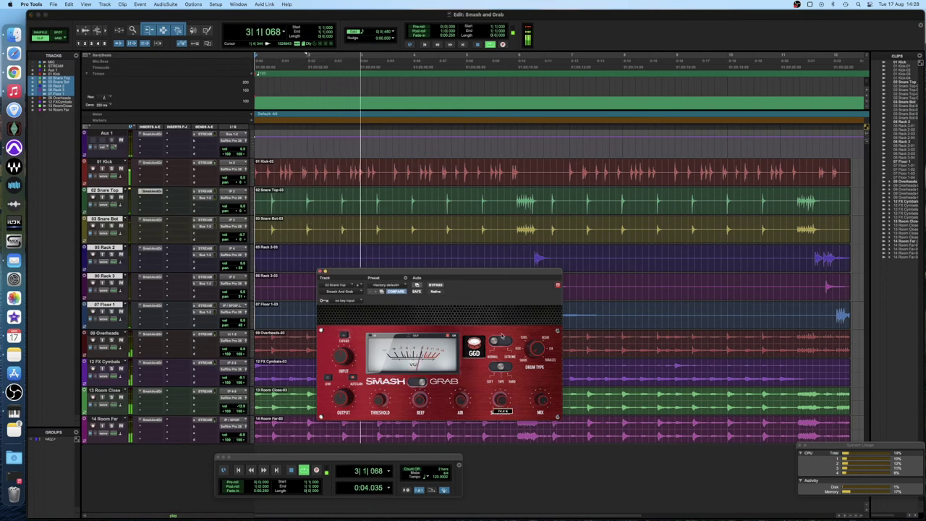
drag(500, 399, 502, 335)
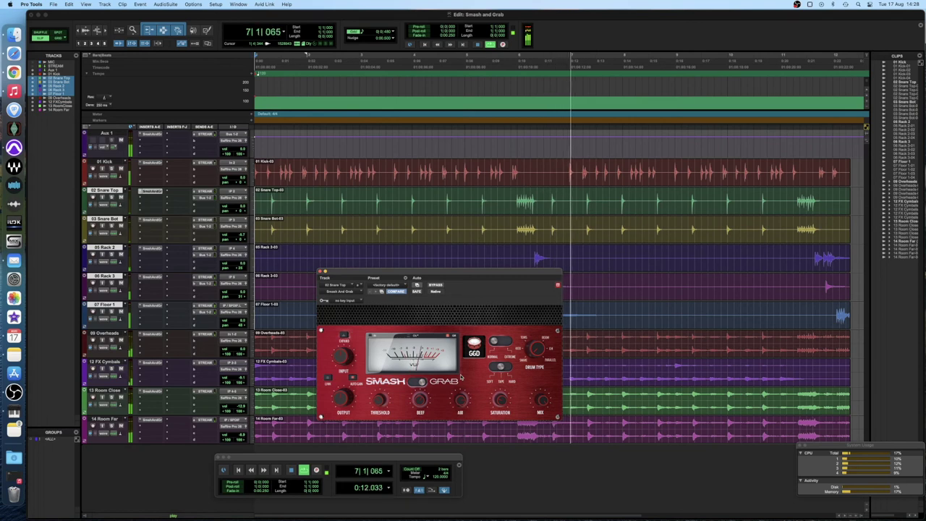
key(space)
drag(426, 272, 427, 293)
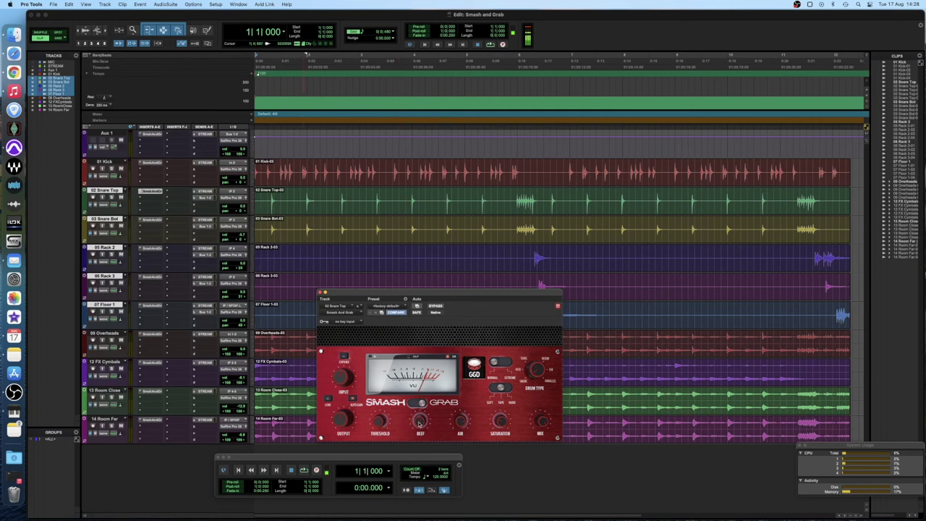
key(space)
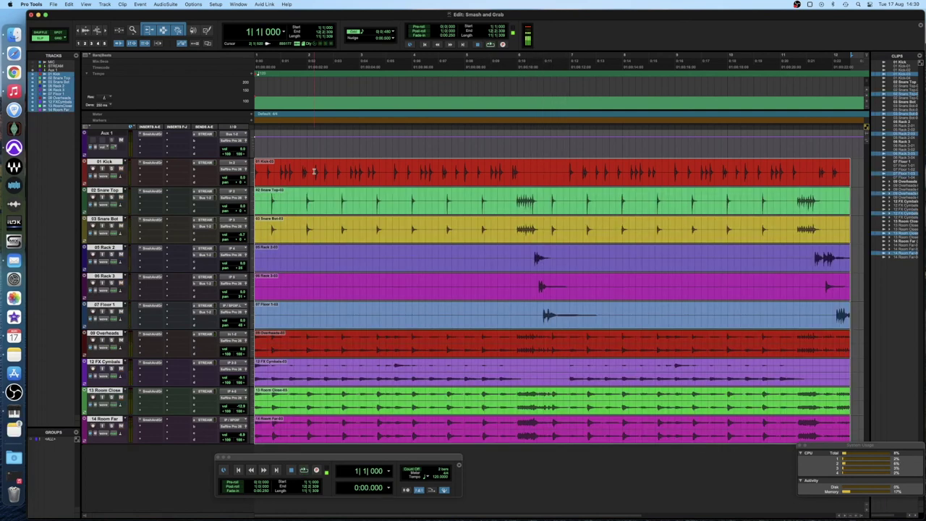
Close the Kick compressor, mute Aux 1, and play the drums without the parallel bus.
click(154, 165)
drag(427, 298, 428, 261)
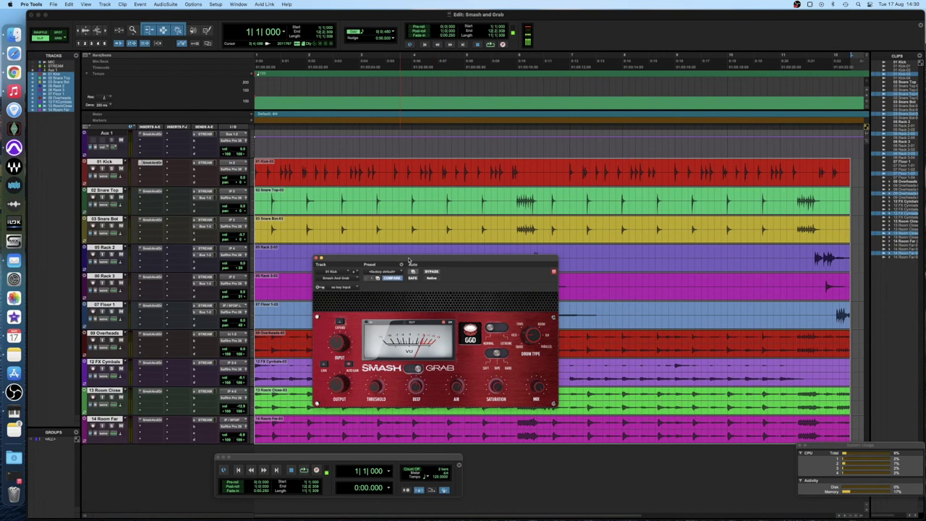
click(316, 257)
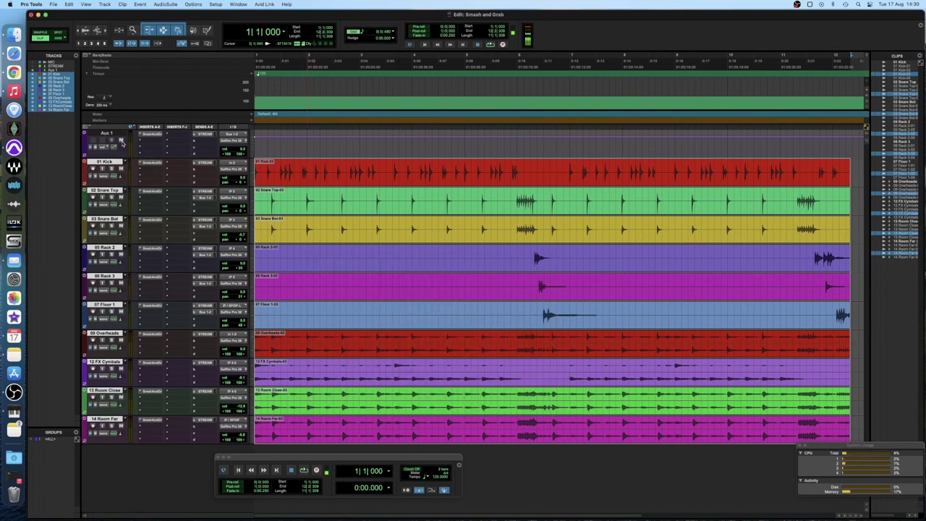
click(120, 141)
key(space)
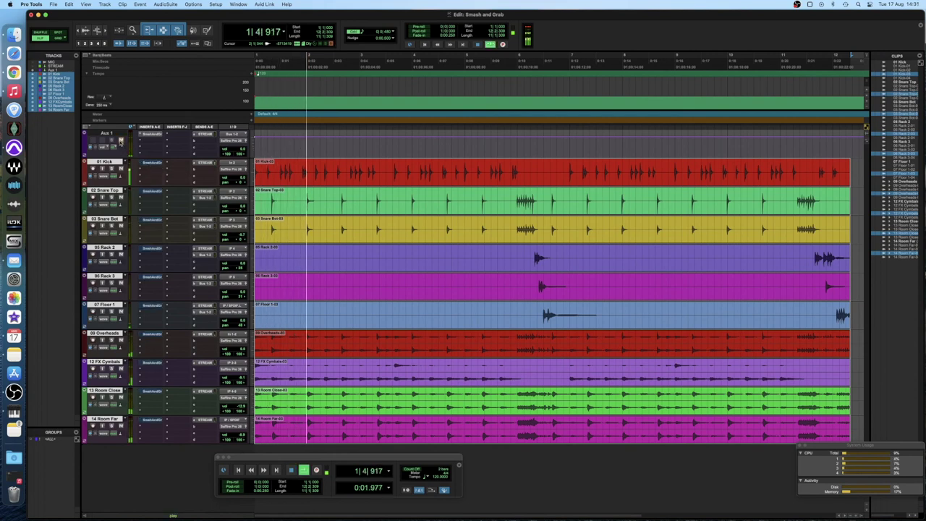